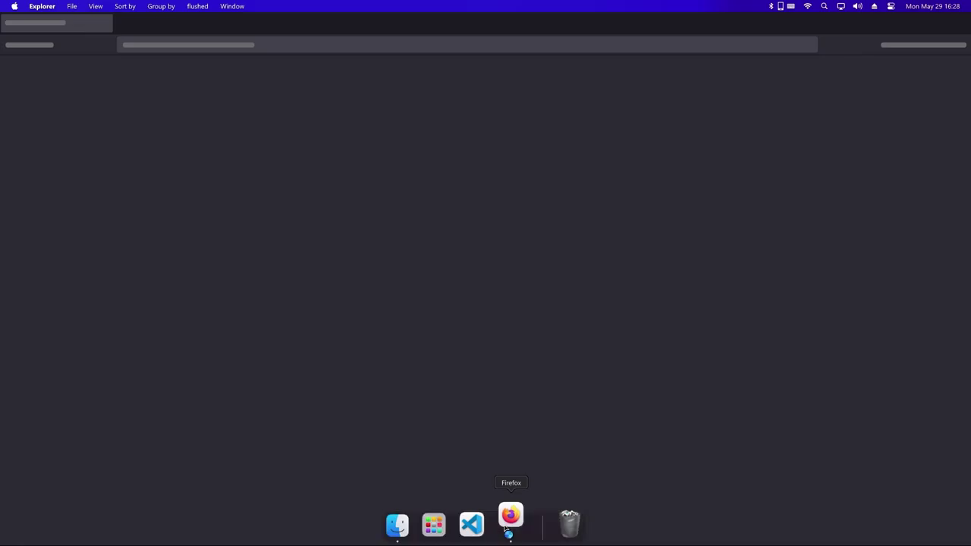
Go to dolphin-emu.org/download in Firefox and download the Windows x64 build of beta version 5.0-19368.
text(dolphin-emu.org/download)
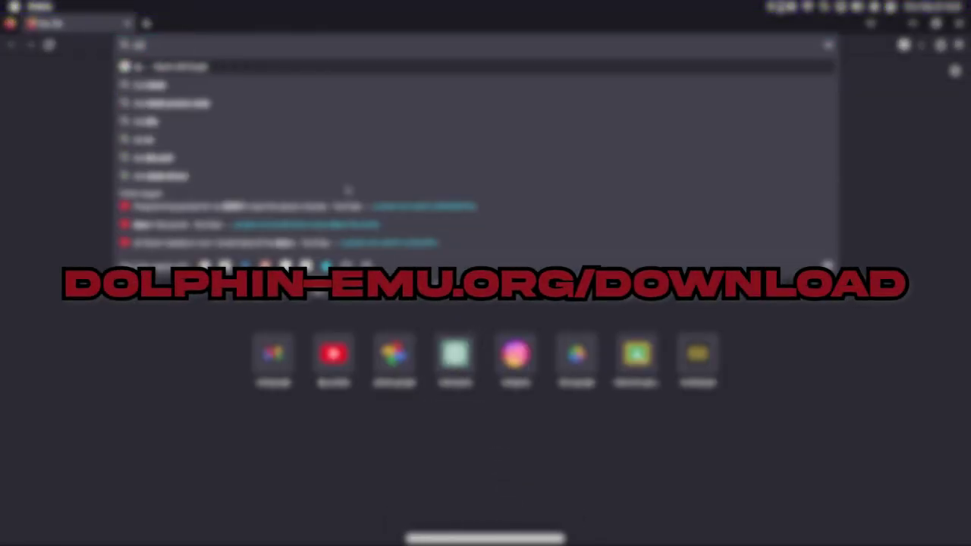
key(Return)
drag(196, 154, 311, 154)
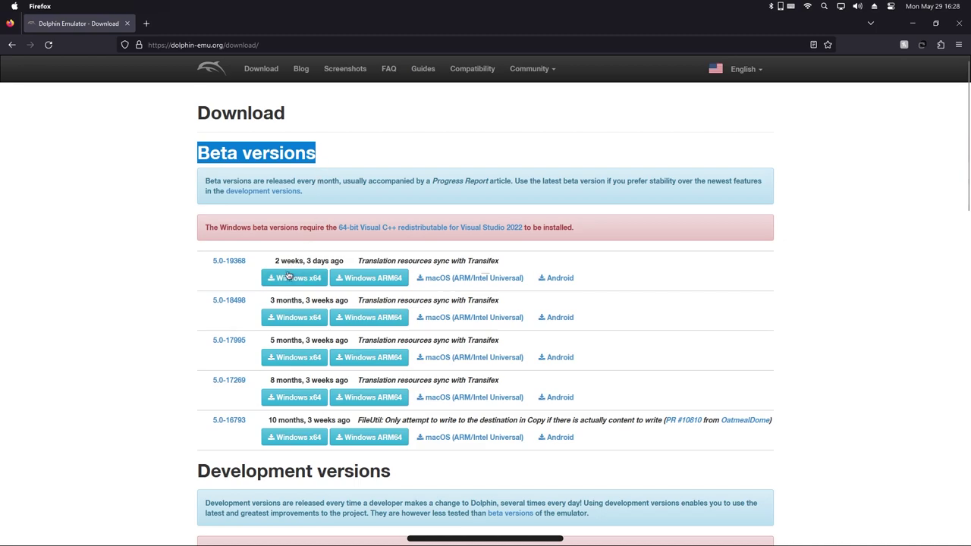
click(286, 287)
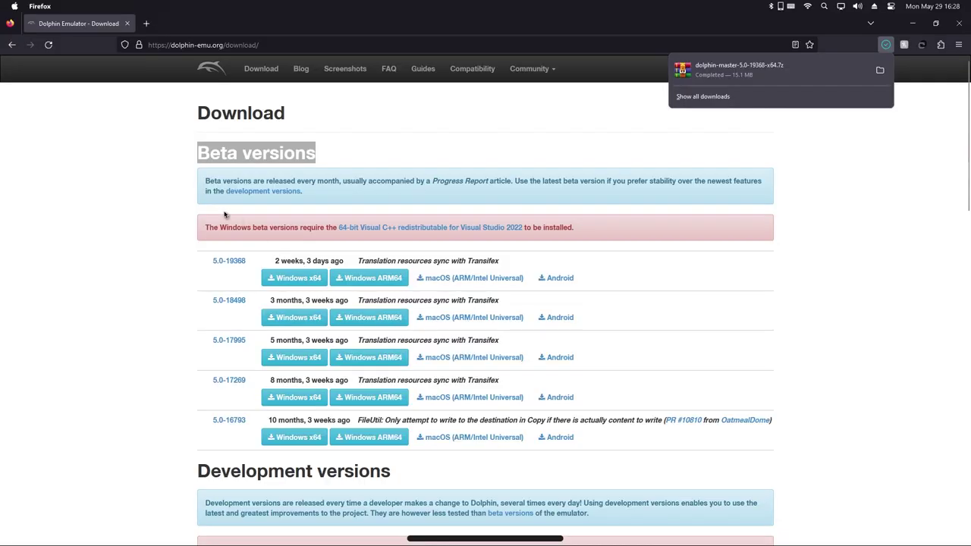
Follow the required Visual C++ redistributable link and save the X64 installer VC_redist.x64.exe.
drag(205, 227, 503, 237)
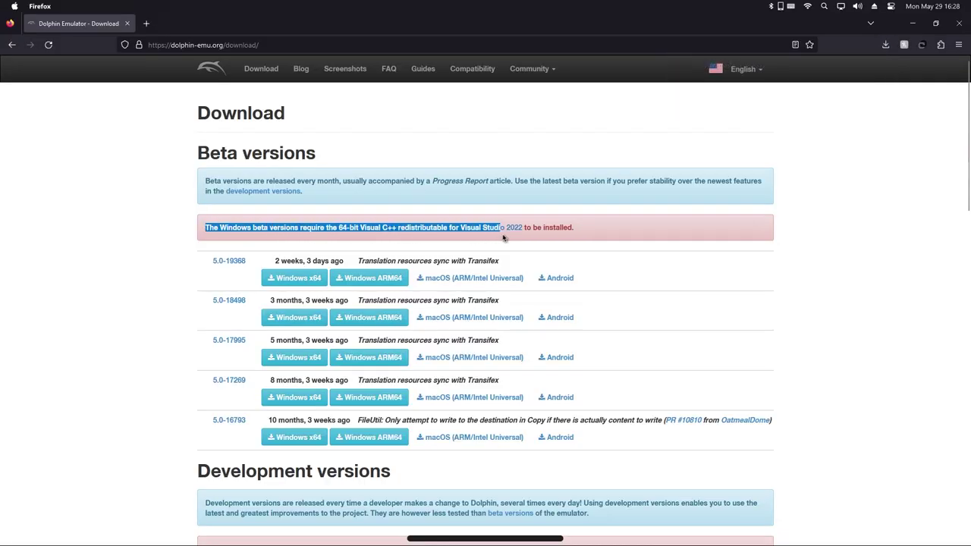
click(562, 227)
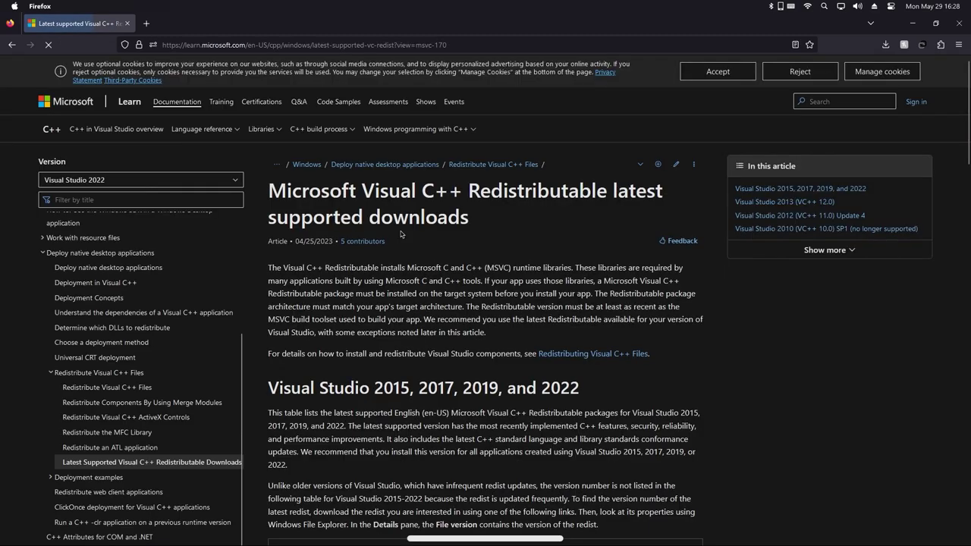
scroll(447, 228, down, 5)
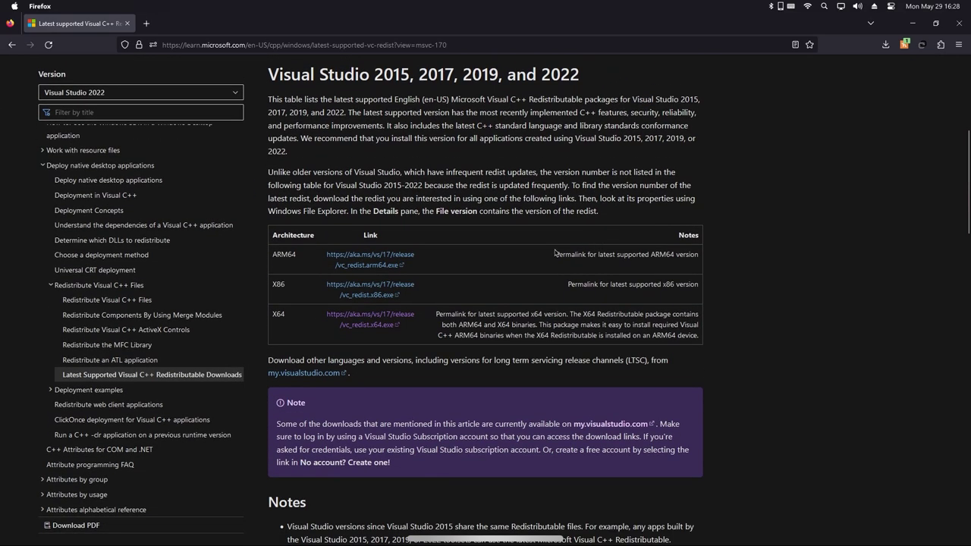
click(377, 328)
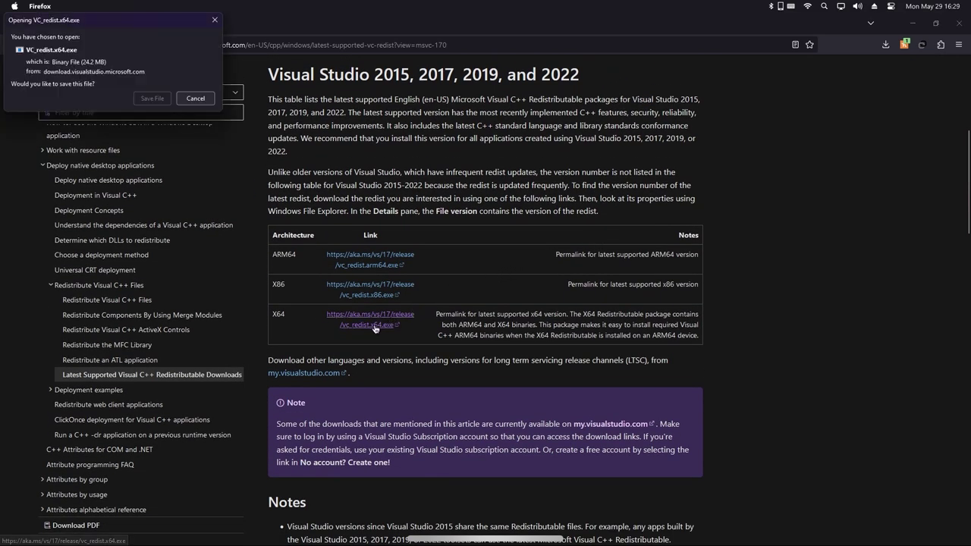
click(210, 98)
Run the VC_redist installer from the desktop, install the Visual C++ 2015-2022 Redistributable (x64) and close the setup.
click(912, 23)
double_click(19, 28)
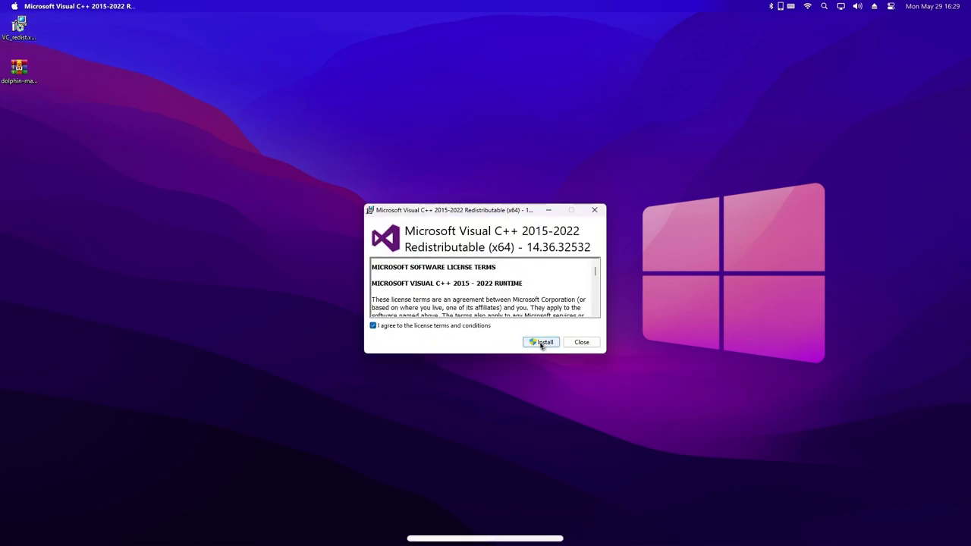
click(543, 342)
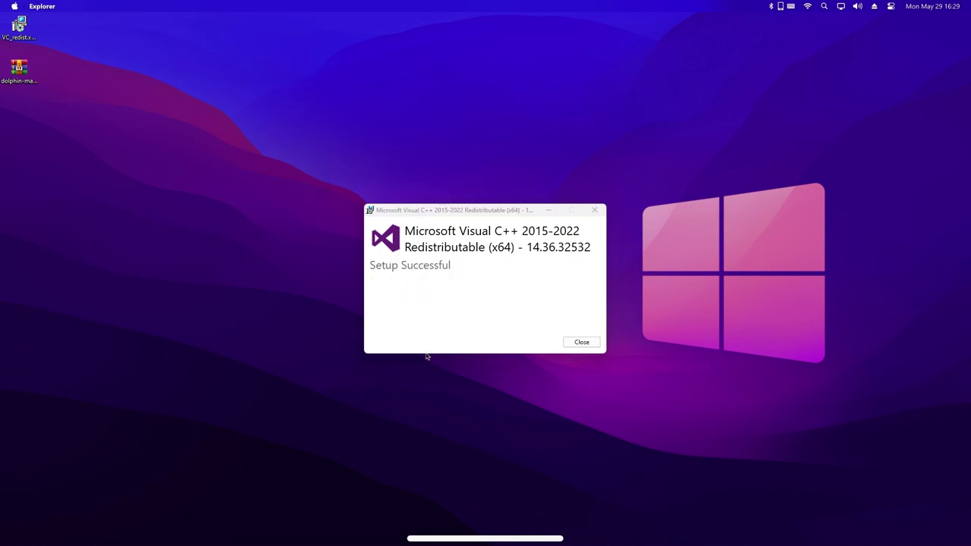
key(Return)
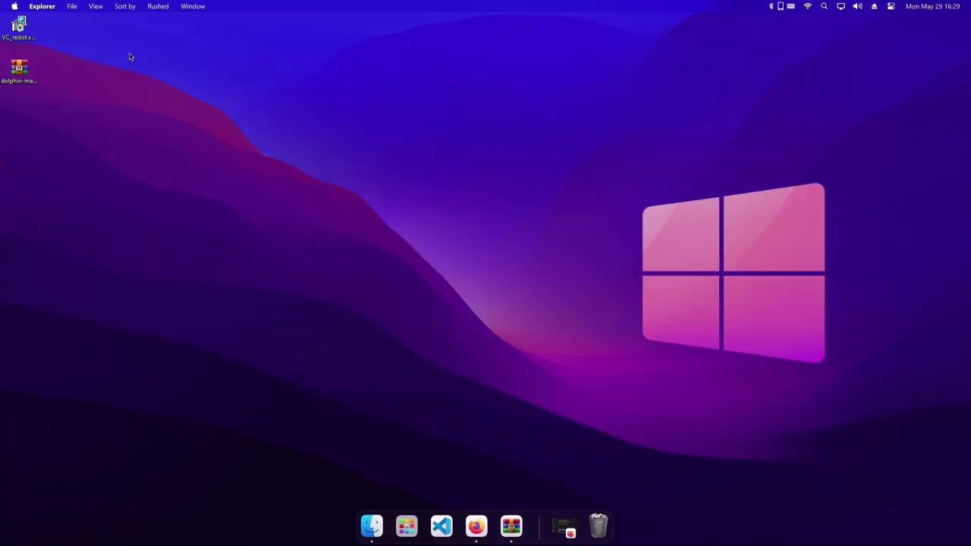
Extract the downloaded dolphin-master-5.0-19368-x64.7z archive directly onto the desktop.
right_click(22, 73)
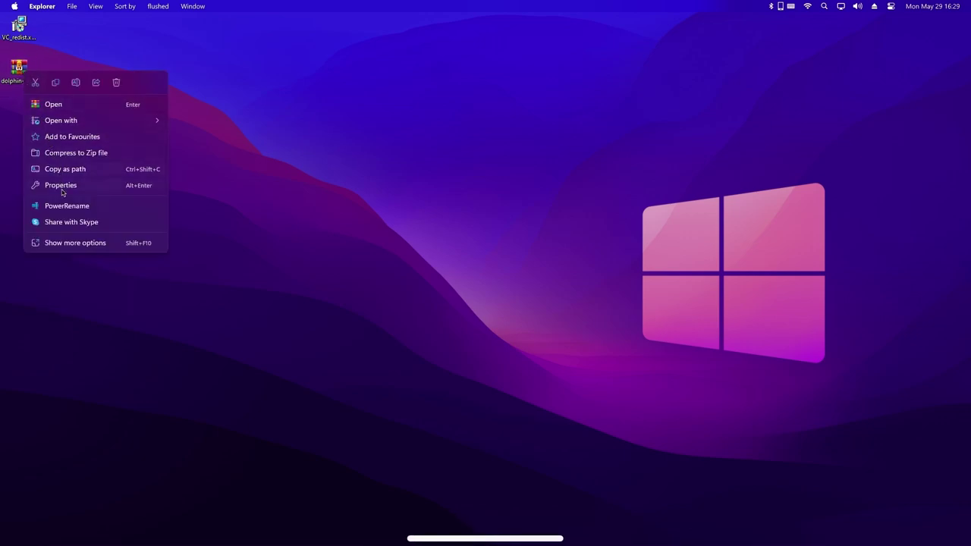
click(74, 242)
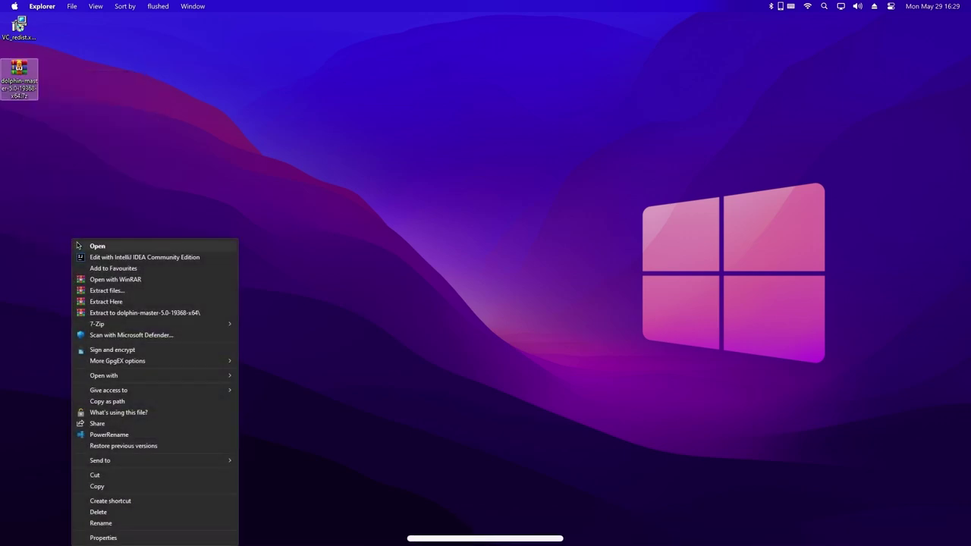
click(106, 302)
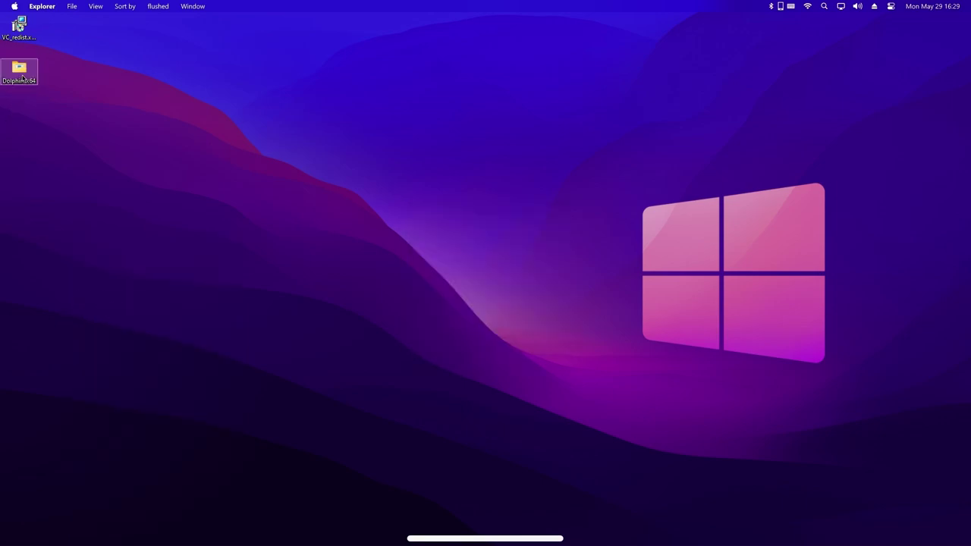
Launch Dolphin.exe from the extracted Dolphin-x64 folder, minimize the folder window and reposition the emulator window.
double_click(23, 79)
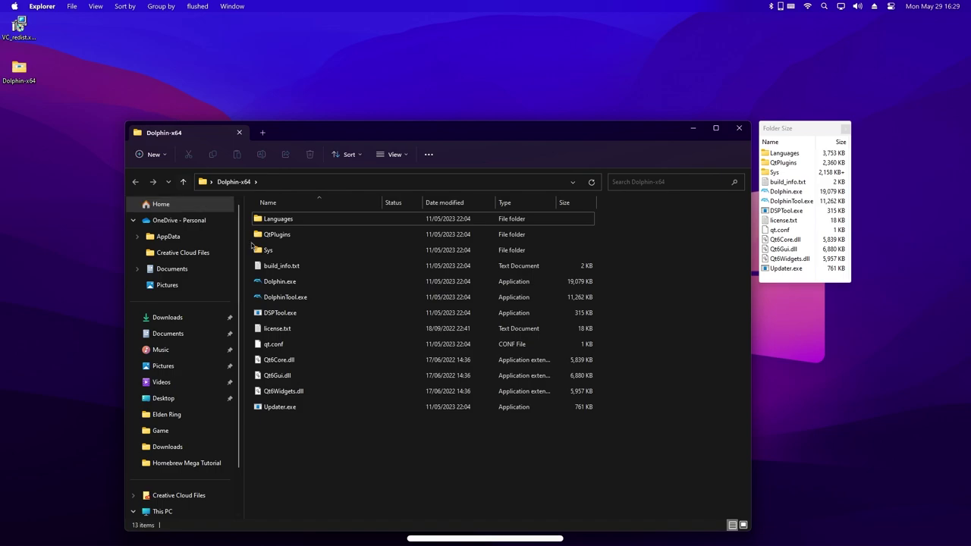
click(305, 285)
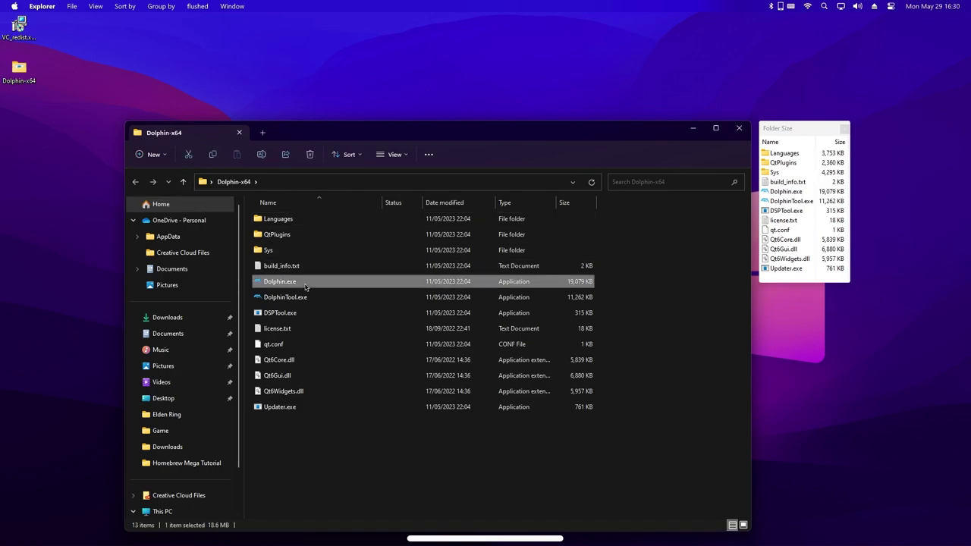
click(694, 129)
drag(650, 232, 480, 131)
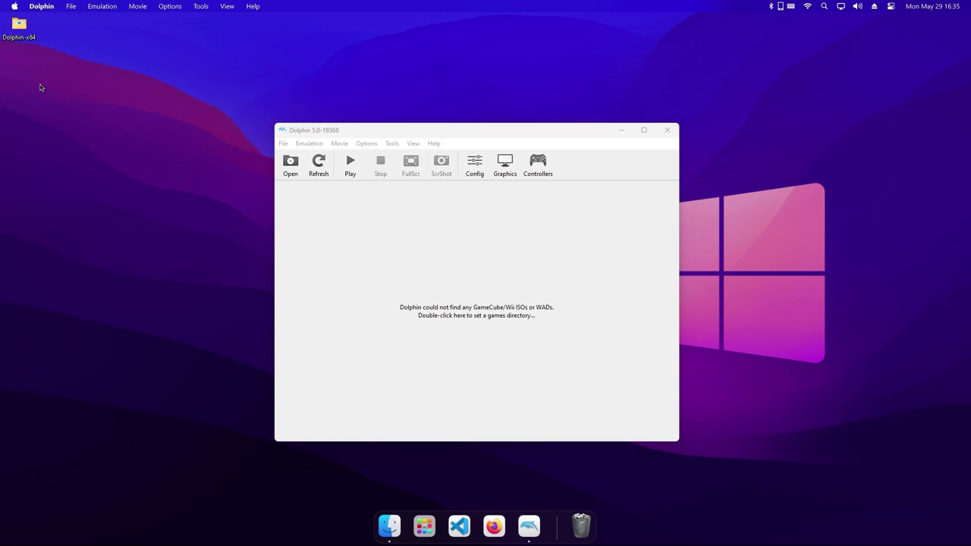
Create a new folder named Wii Games on the desktop.
right_click(23, 80)
mouse_move(65, 156)
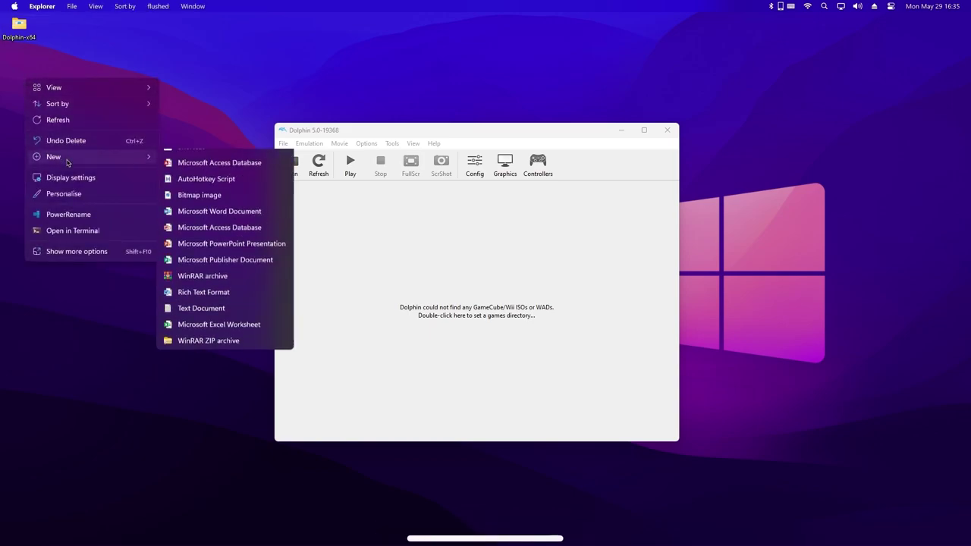
click(180, 160)
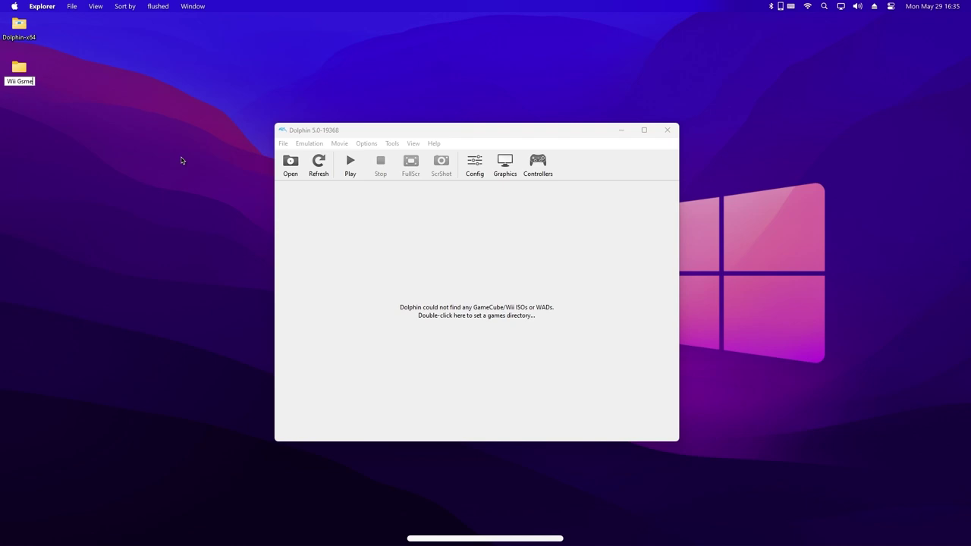
key(Return)
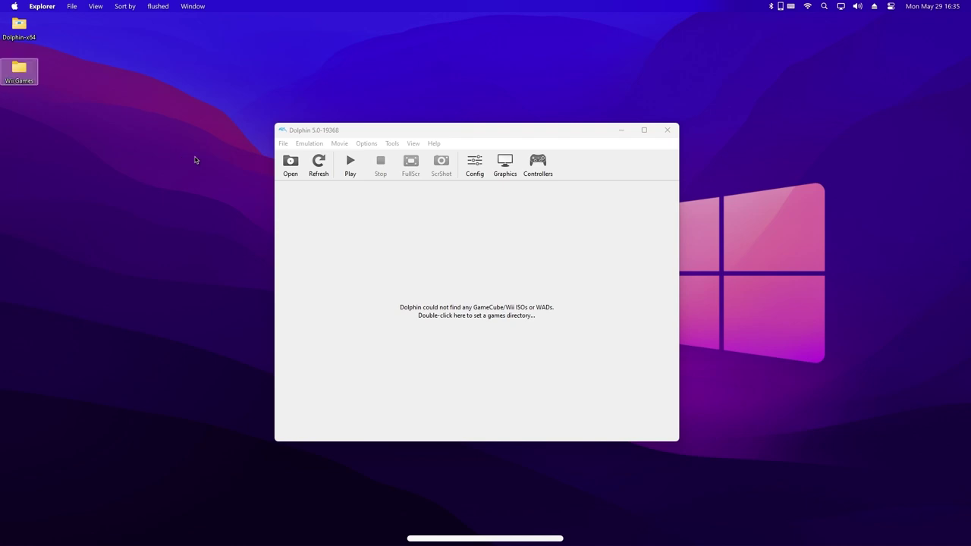
Set the Wii Games folder on the desktop as Dolphin's games directory.
double_click(488, 323)
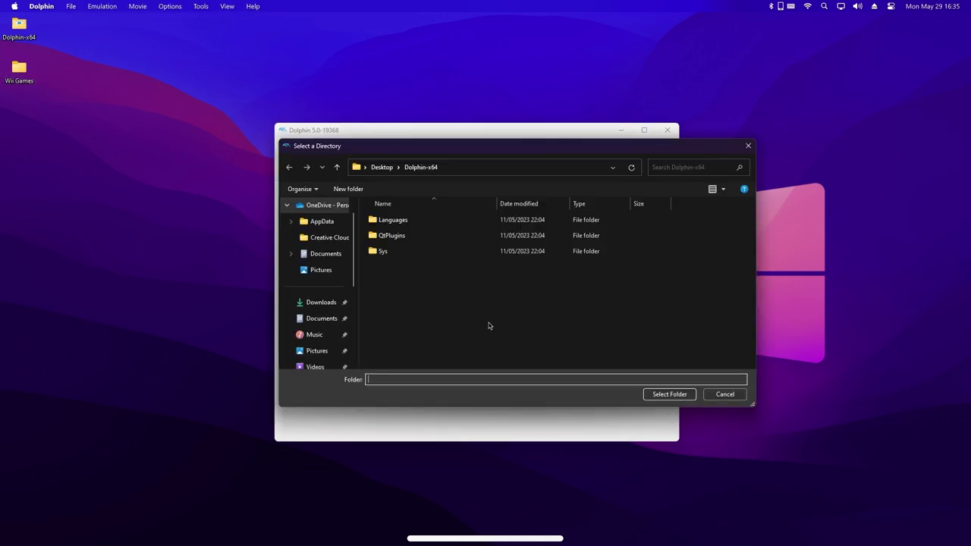
scroll(324, 335, down, 1)
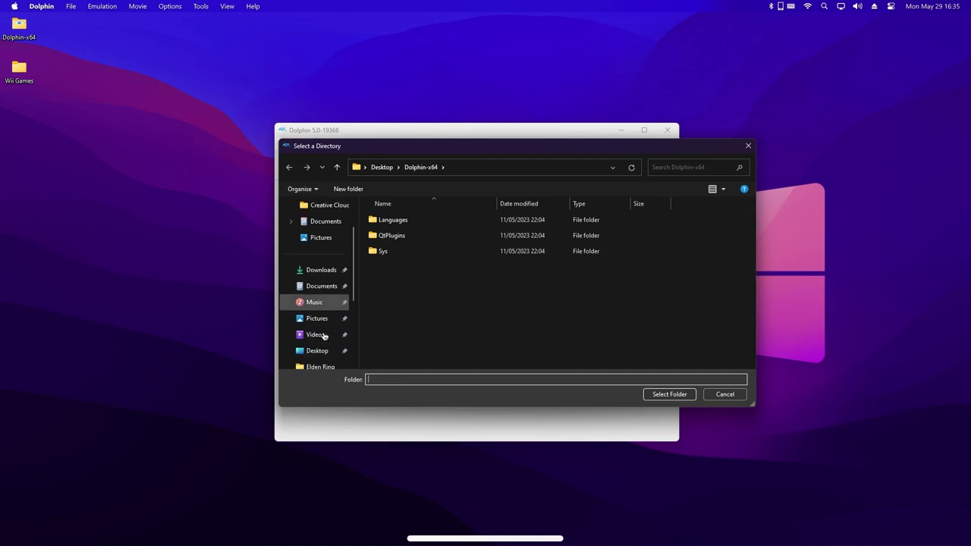
click(317, 350)
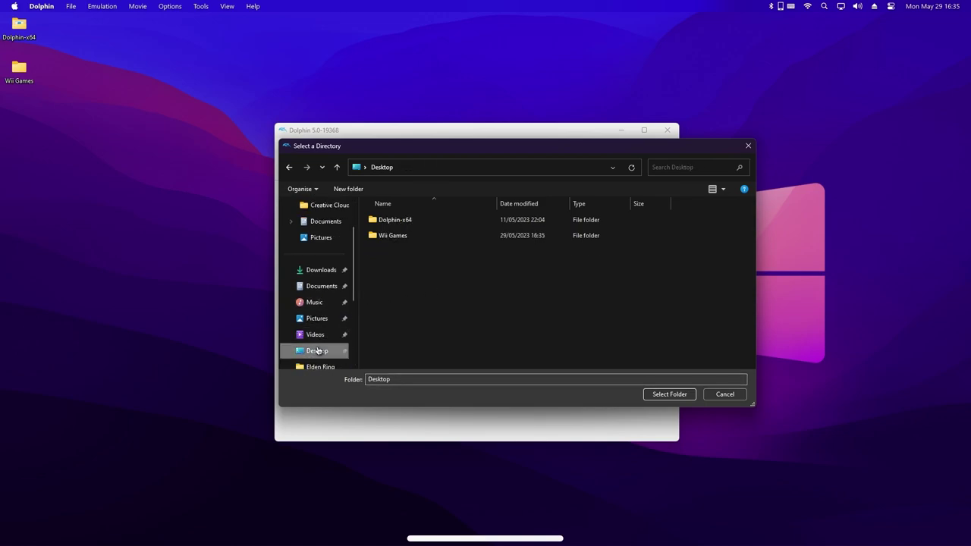
double_click(418, 236)
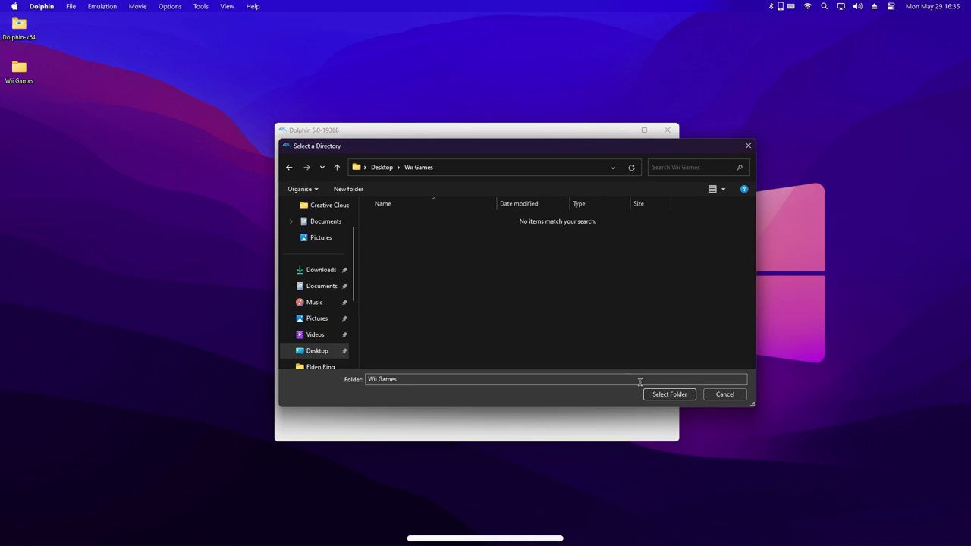
click(680, 393)
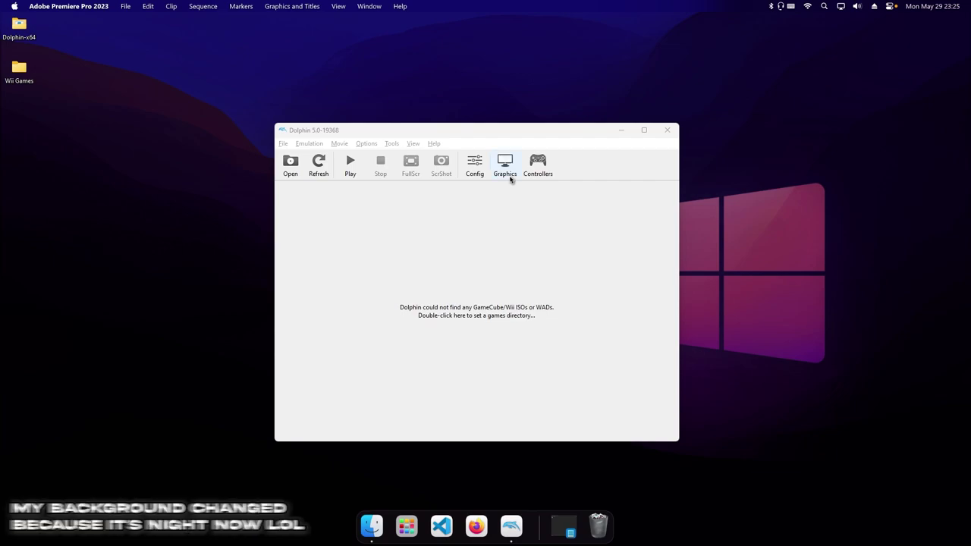
Set the graphics backend to Direct3D 12 and the adapter to NVIDIA GeForce RTX 2060.
click(506, 168)
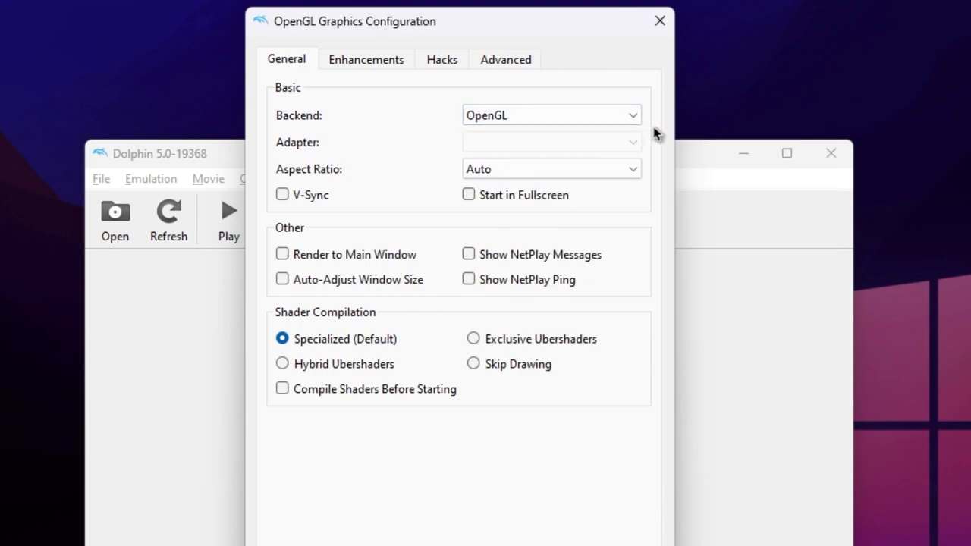
click(630, 117)
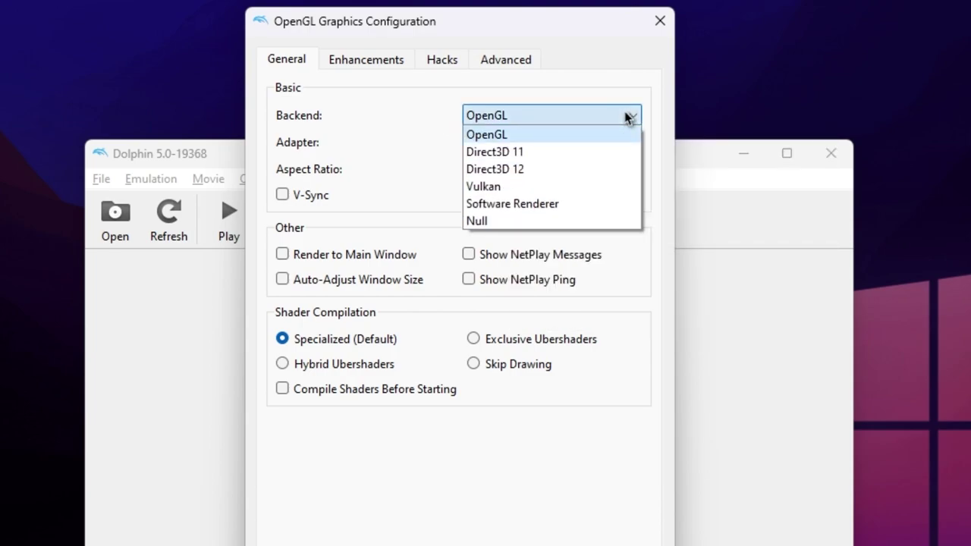
click(612, 172)
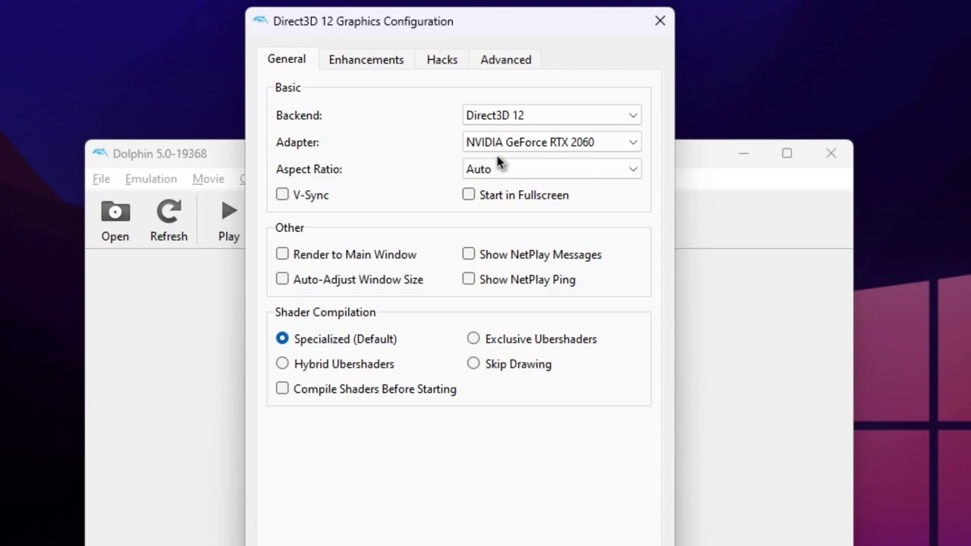
click(606, 147)
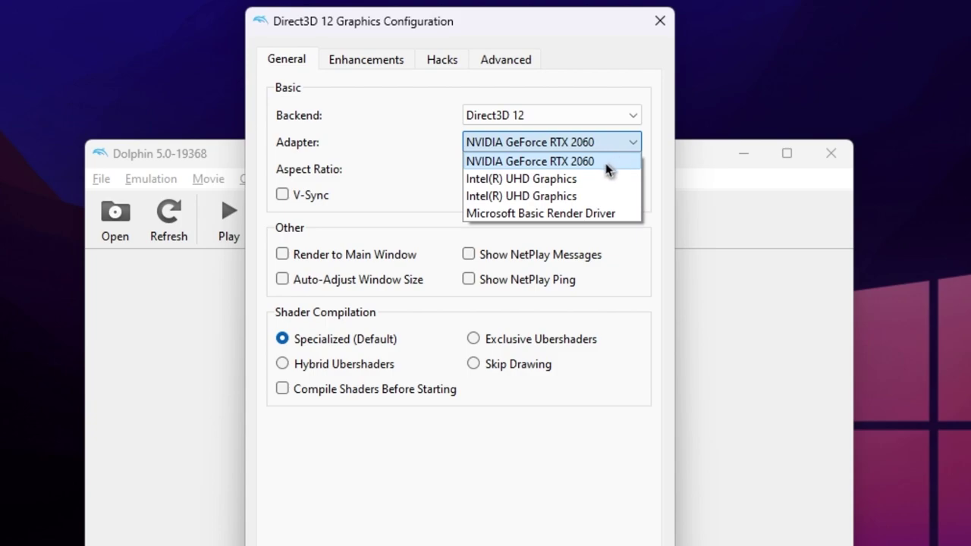
click(607, 163)
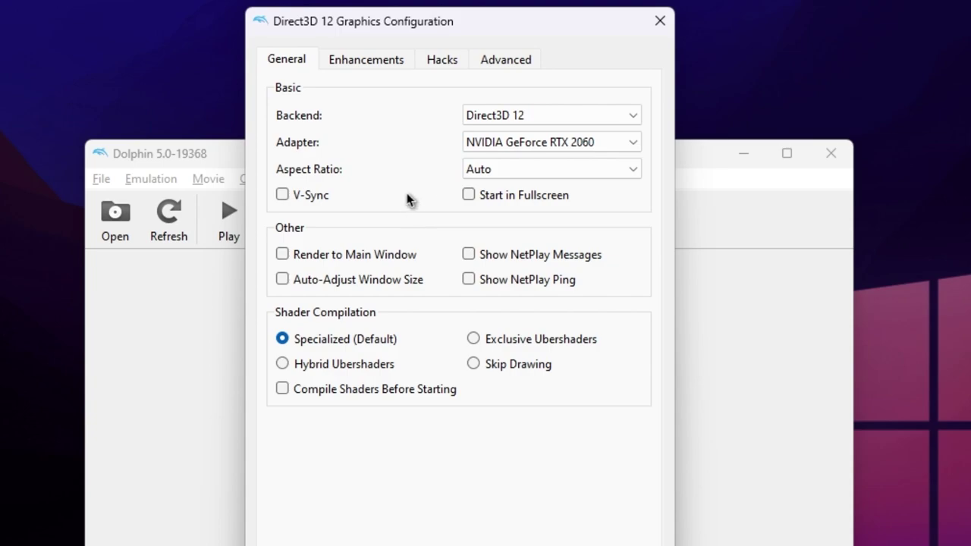
Enable V-Sync and Compile Shaders Before Starting, and set shader compilation to Exclusive Ubershaders.
mouse_move(562, 179)
mouse_move(340, 204)
mouse_move(282, 396)
click(472, 338)
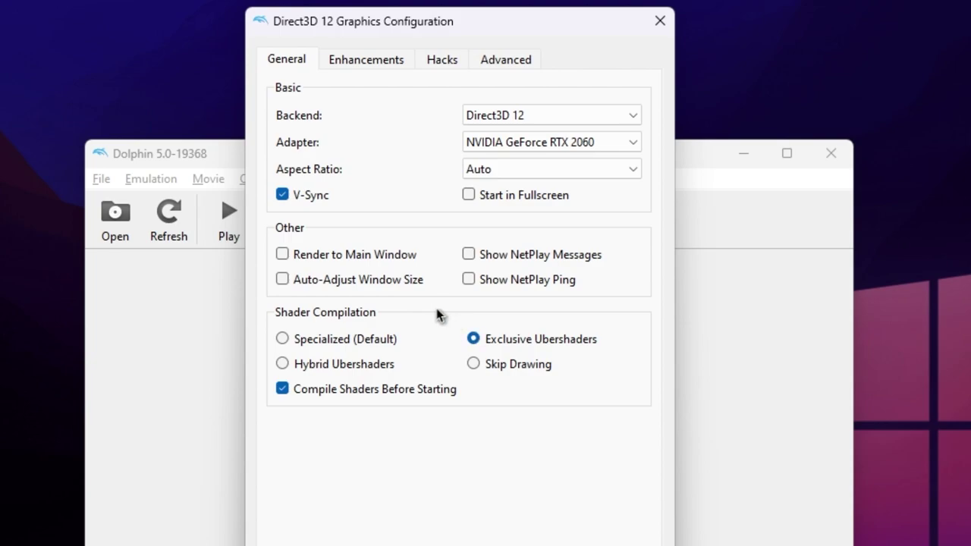
Set the internal resolution to 4x Native (2560x2112) for 1440p and anti-aliasing to 4x MSAA.
click(367, 62)
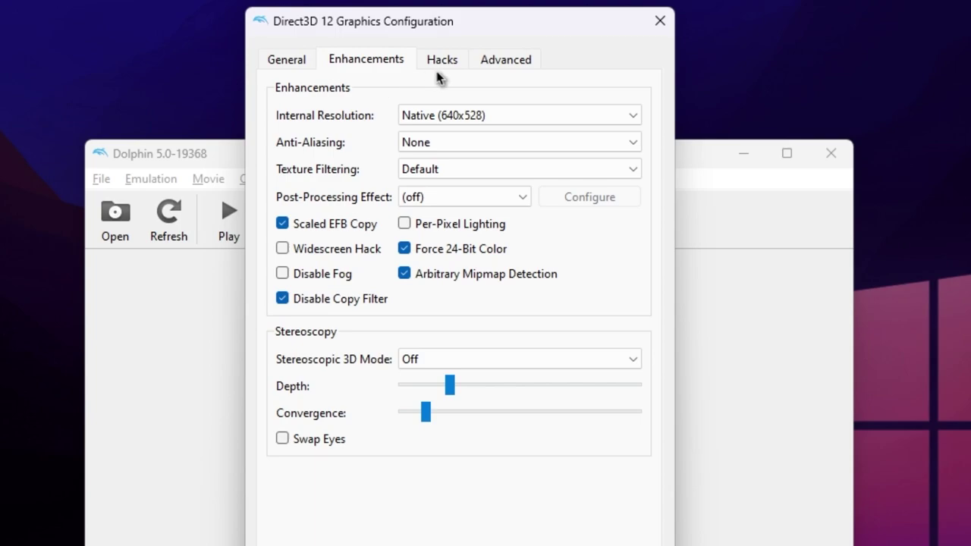
click(513, 115)
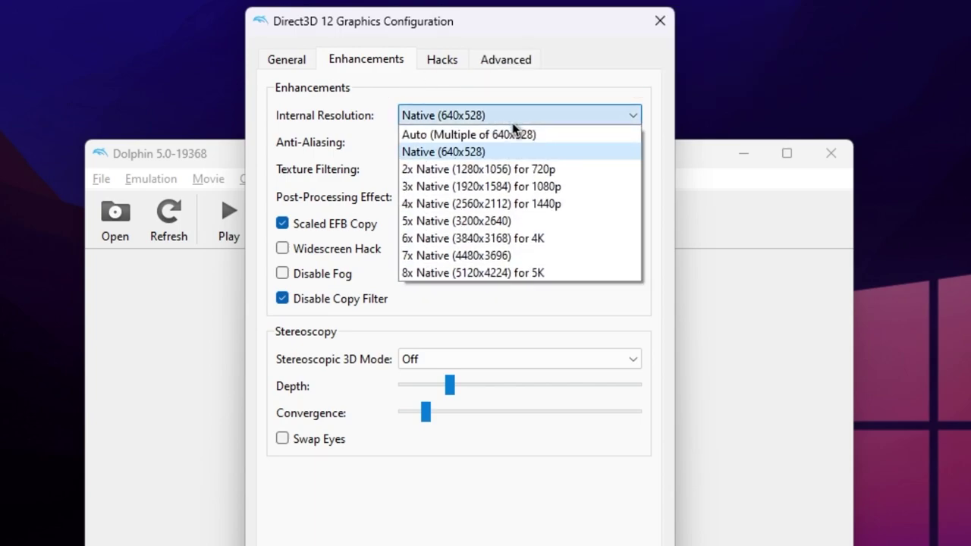
click(505, 204)
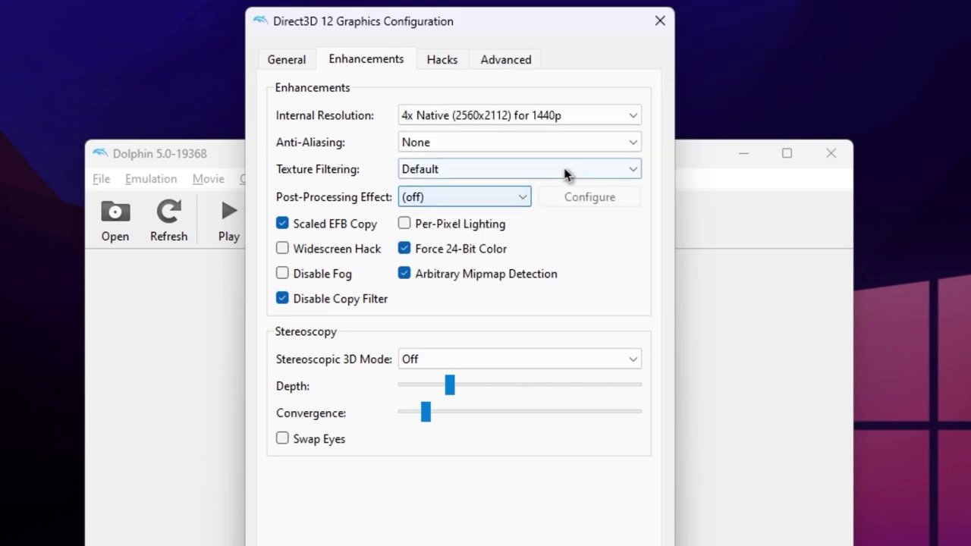
click(629, 144)
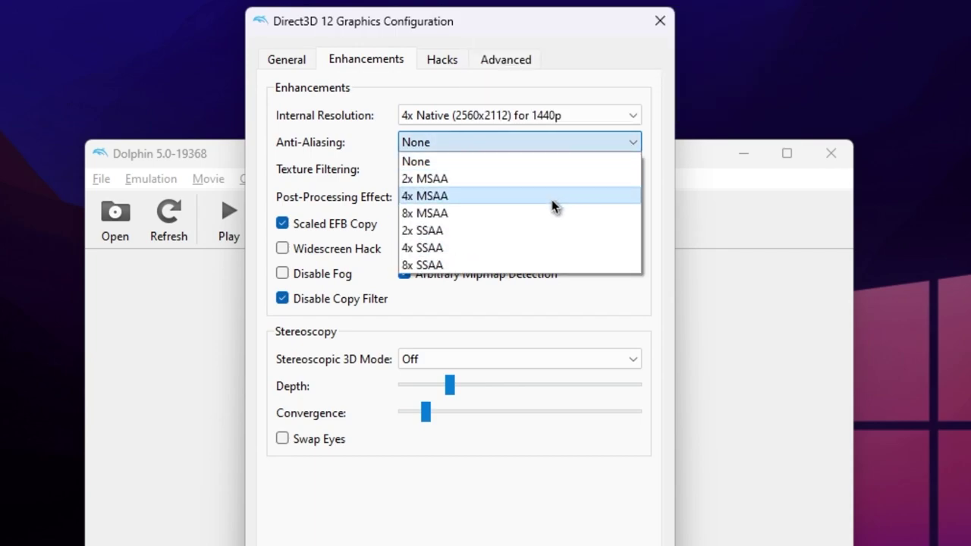
click(552, 196)
Set texture filtering to 2x Anisotropic and close the graphics configuration.
click(632, 169)
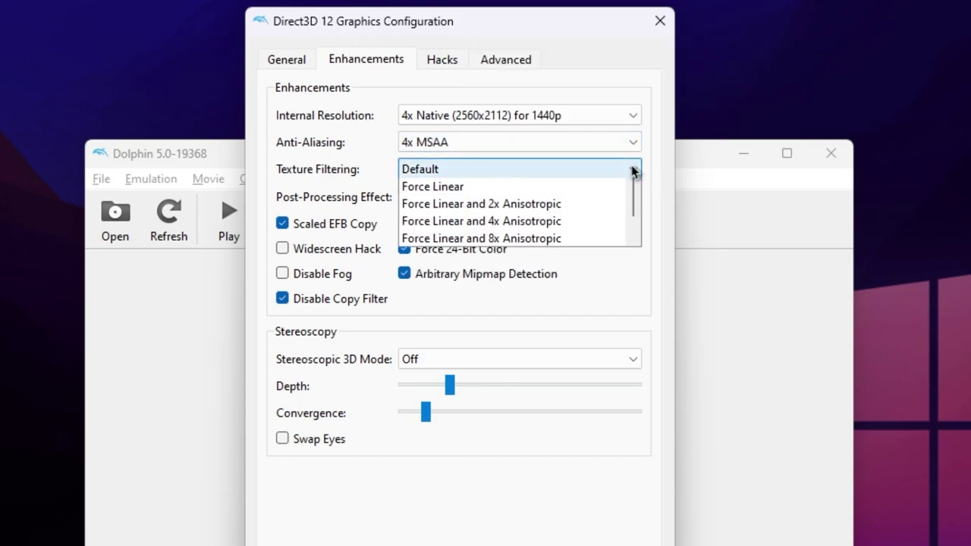
click(589, 205)
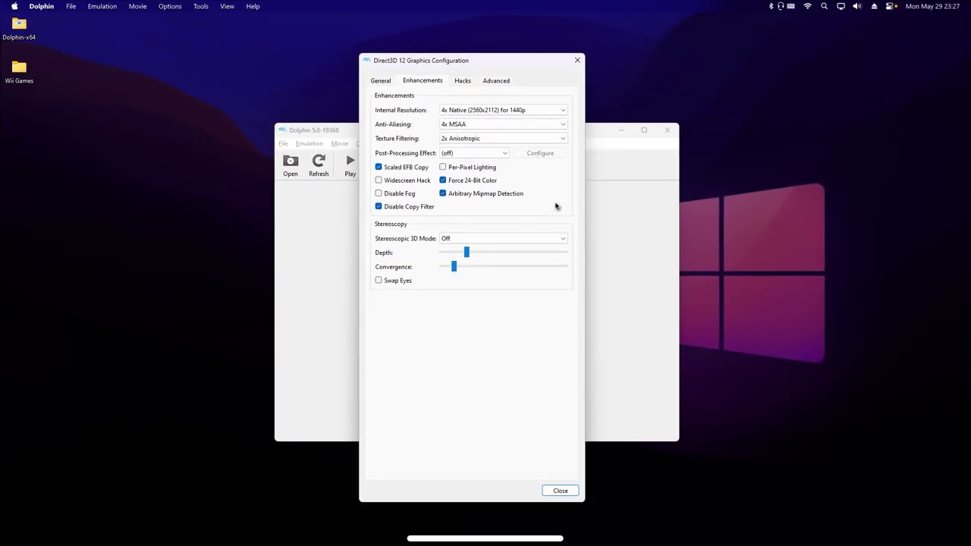
click(564, 494)
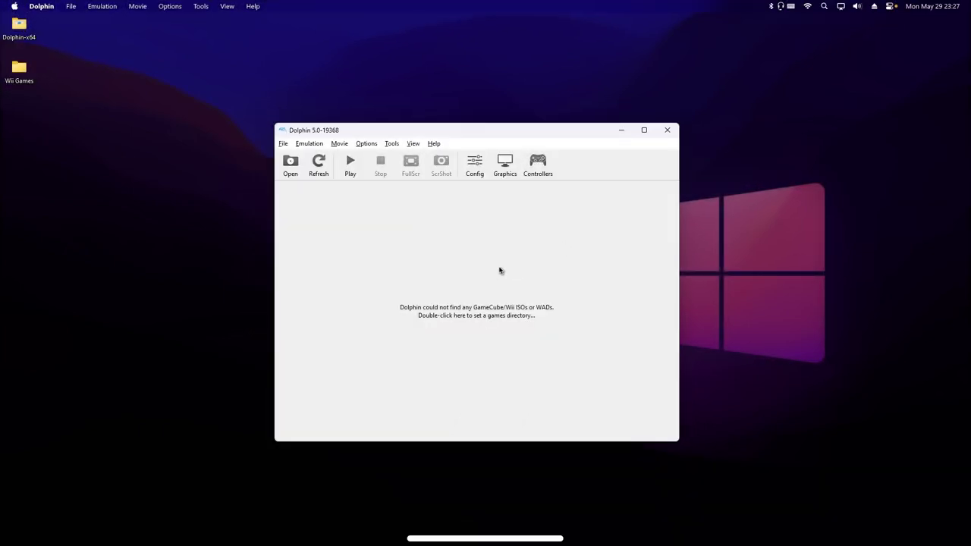
In the controller settings, choose Emulated Wii Remote for Wii Remote 1 and review its button mappings.
click(538, 165)
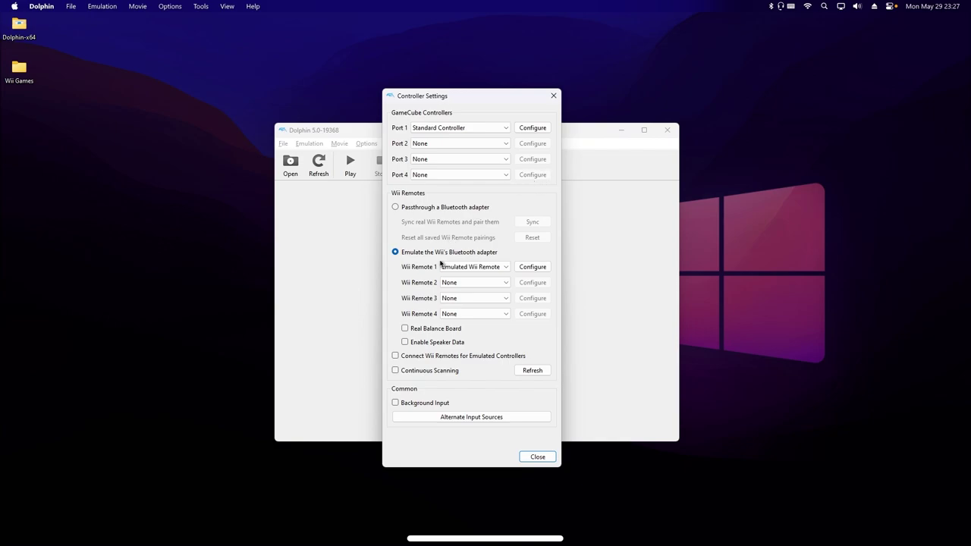
click(493, 270)
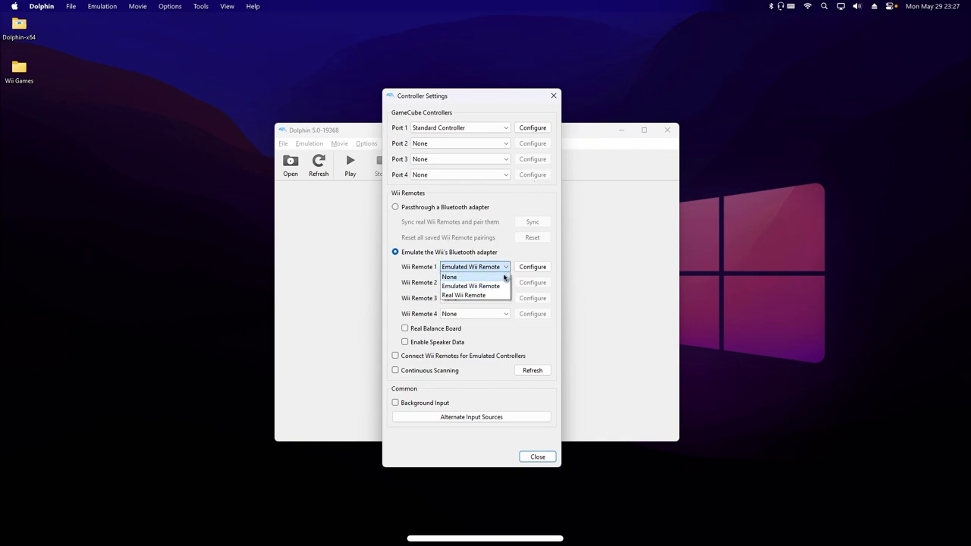
click(497, 287)
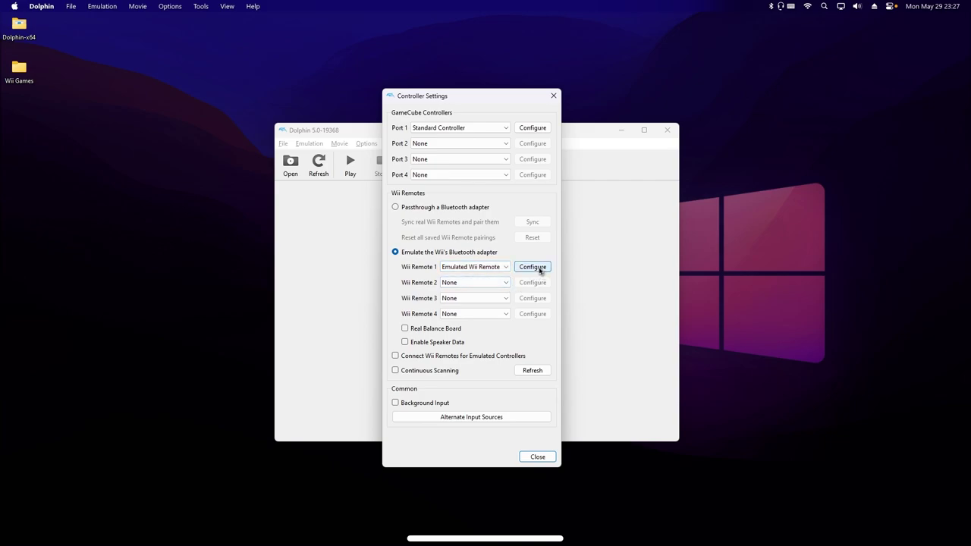
click(532, 267)
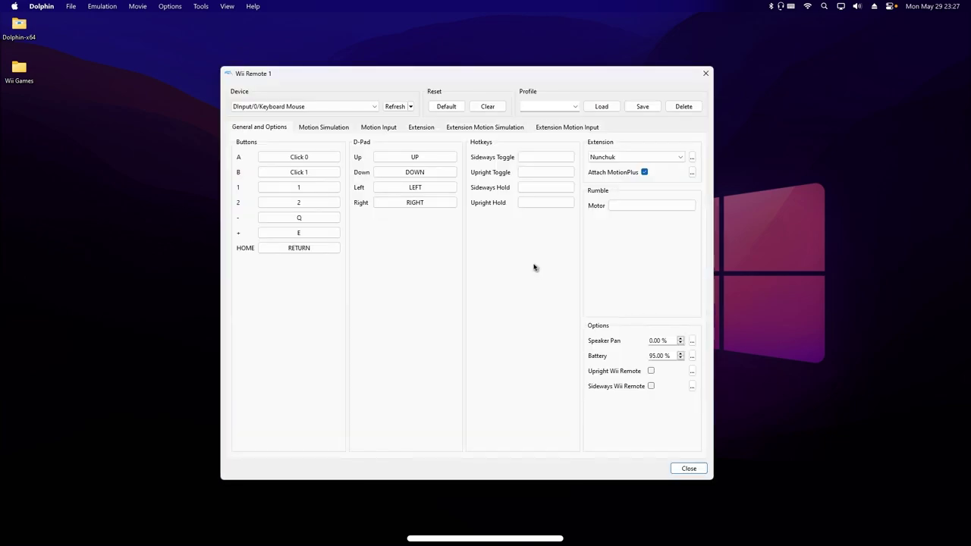
click(704, 73)
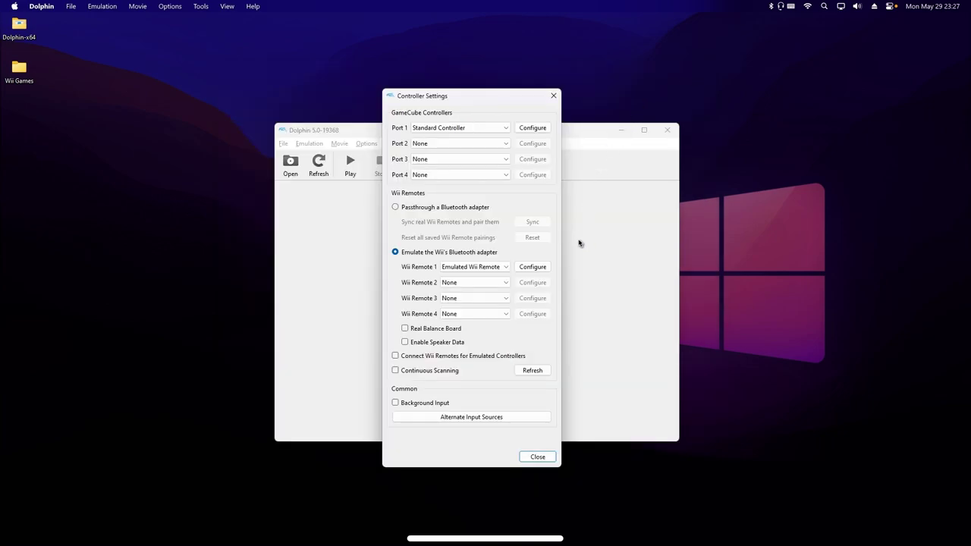
Switch to the Windows Bluetooth settings and start pairing a new Bluetooth device.
key(super)
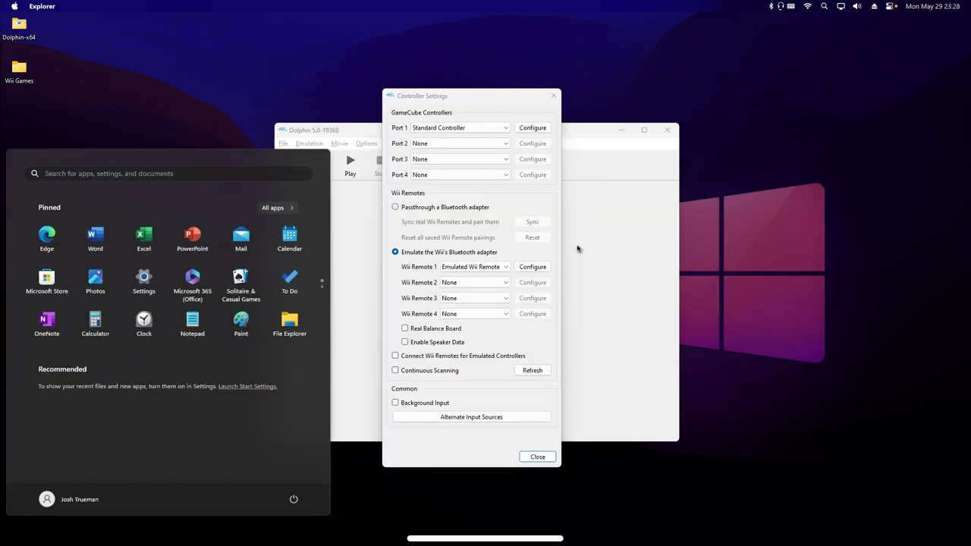
text(bluetooth)
key(Return)
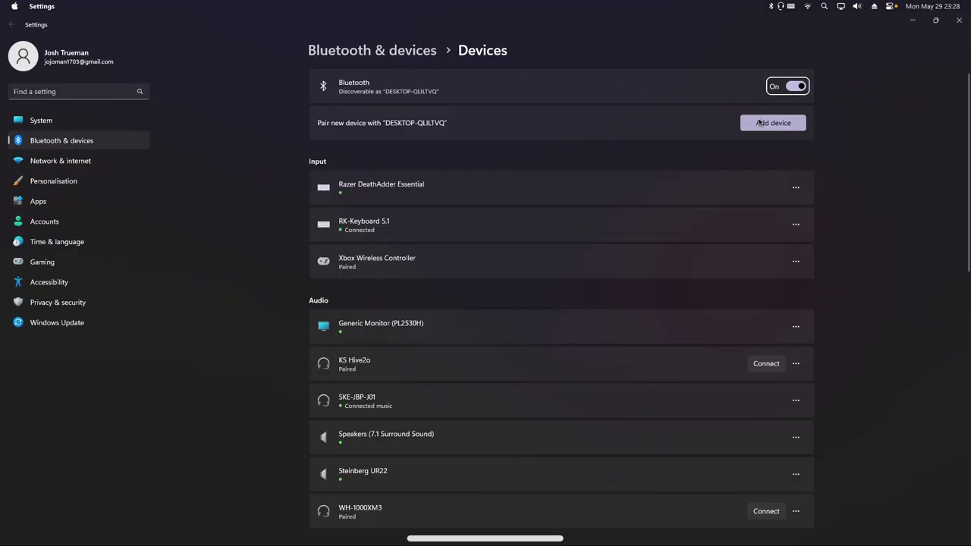
click(770, 124)
click(454, 194)
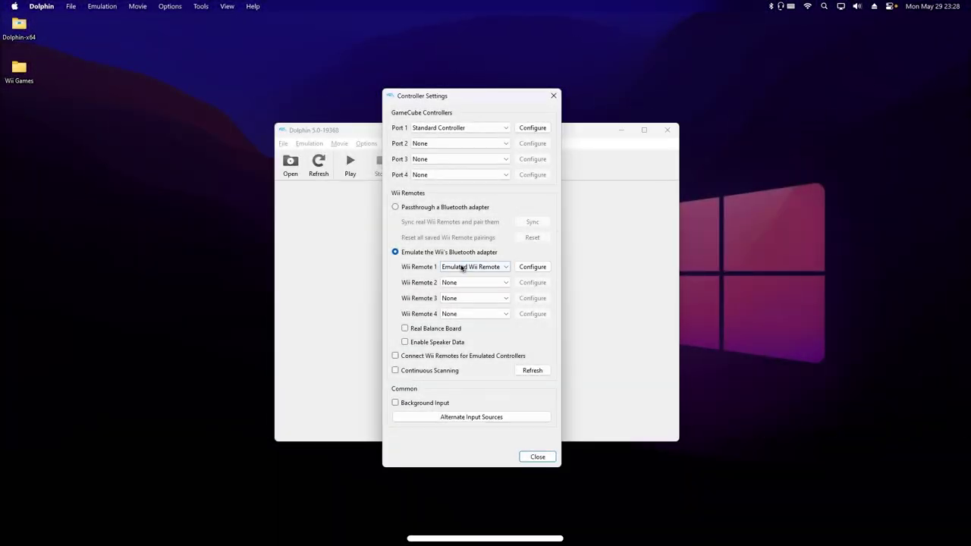
Set Wii Remote 1 to Real Wii Remote in Dolphin and close the controller settings.
click(463, 267)
click(466, 295)
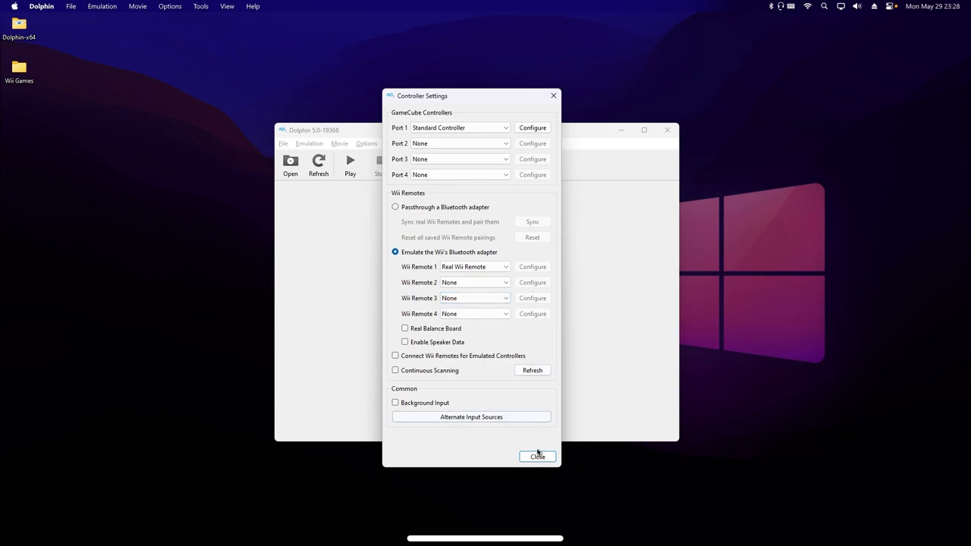
click(537, 456)
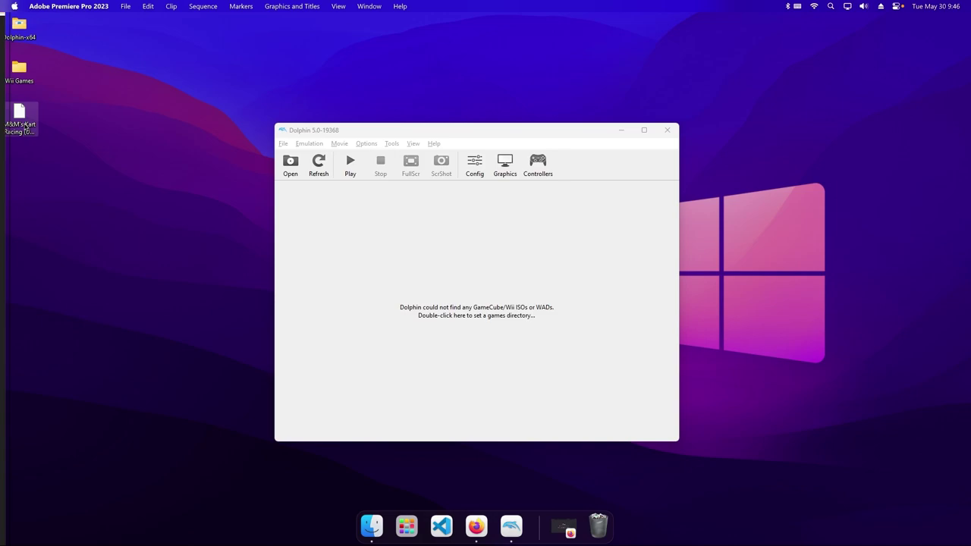
Move the M&M's Kart Racing game file into the Wii Games folder and launch the game in Dolphin.
drag(26, 129, 23, 75)
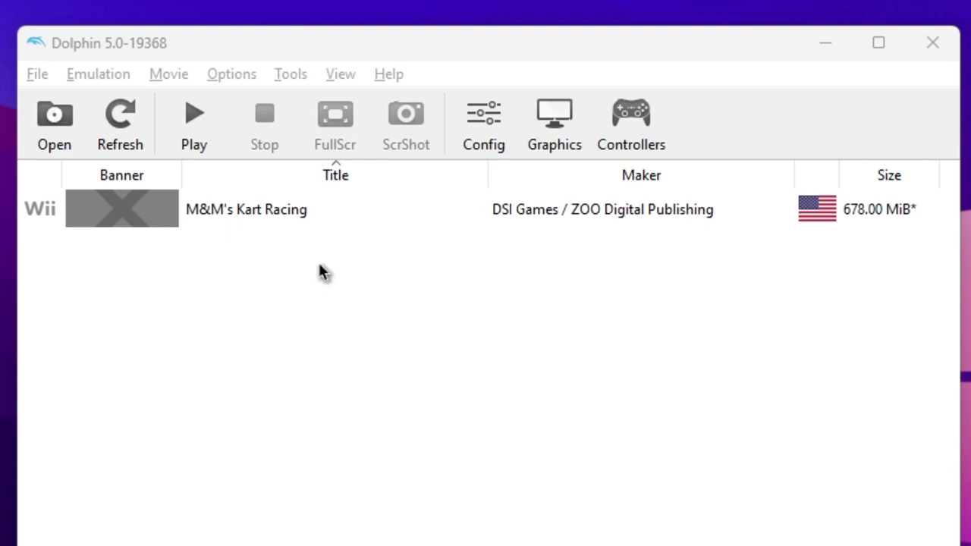
double_click(320, 216)
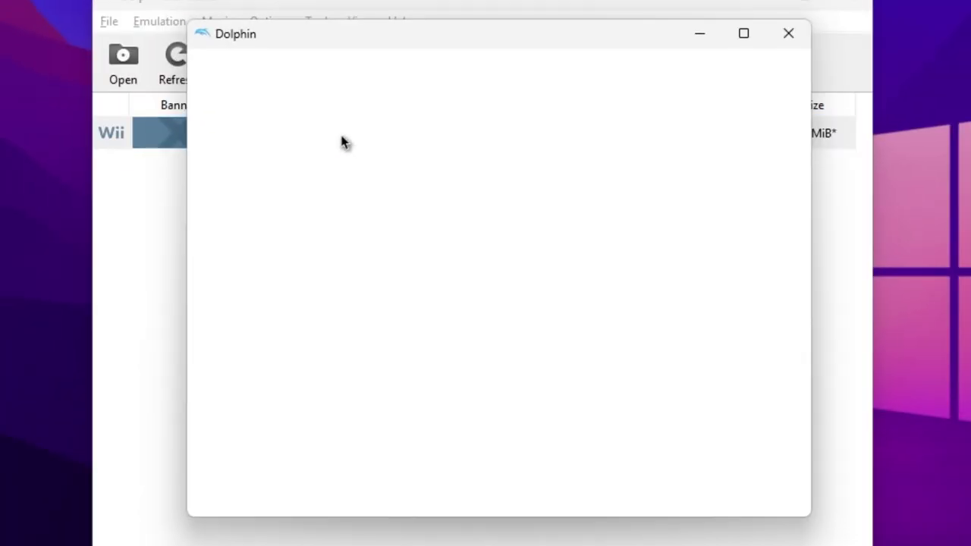